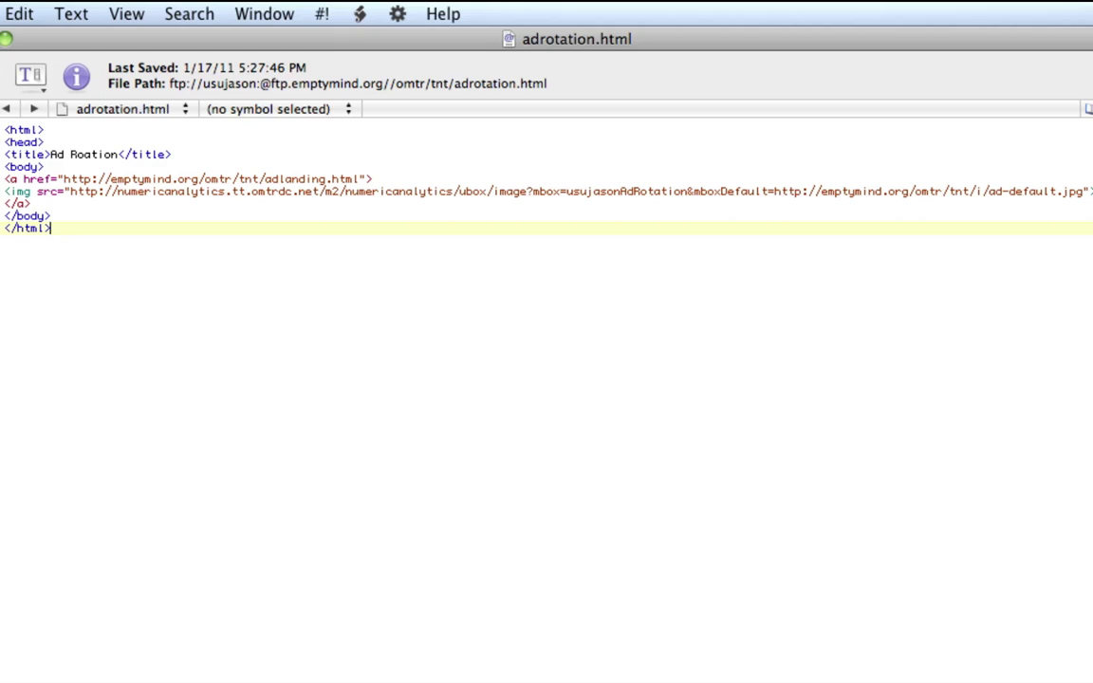
- Review the ad image tag's usujasonAdRotation mbox name and its mboxDefault image URL
left_click(2, 191)
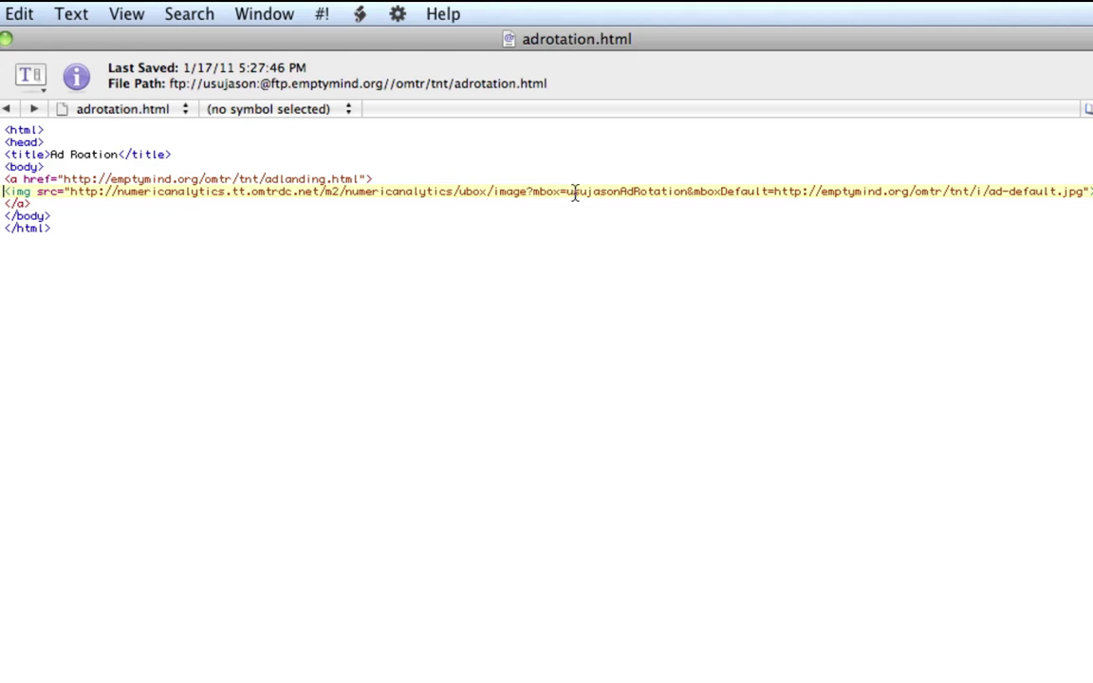
left_click_drag(567, 191, 682, 203)
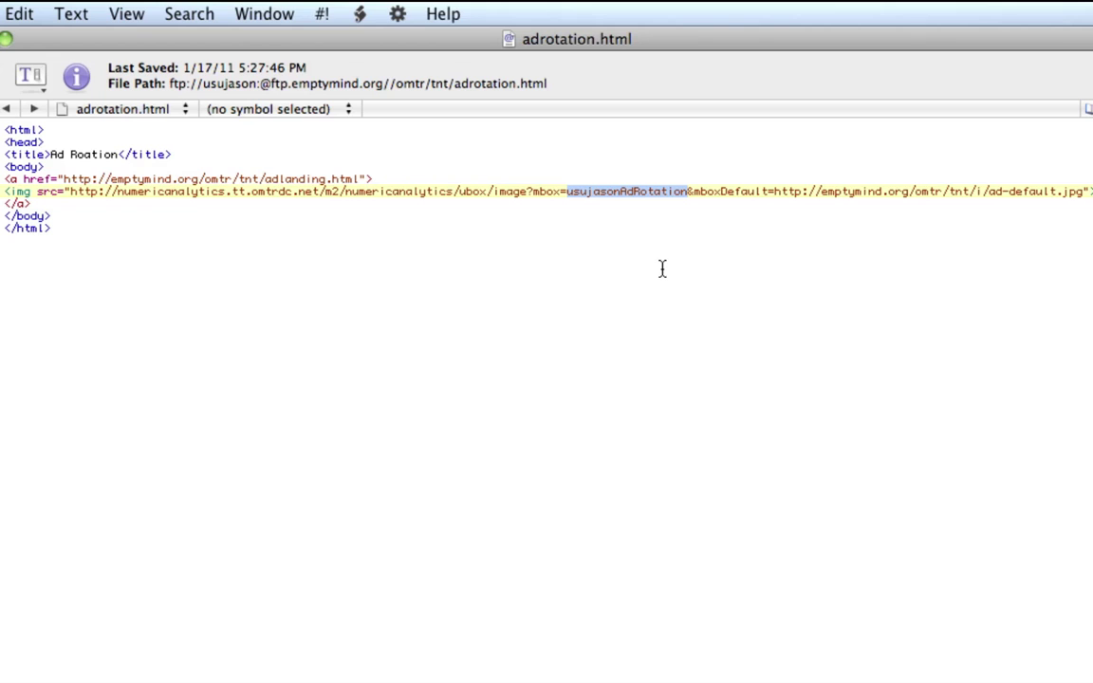
left_click(778, 191)
left_click_drag(774, 190, 1082, 191)
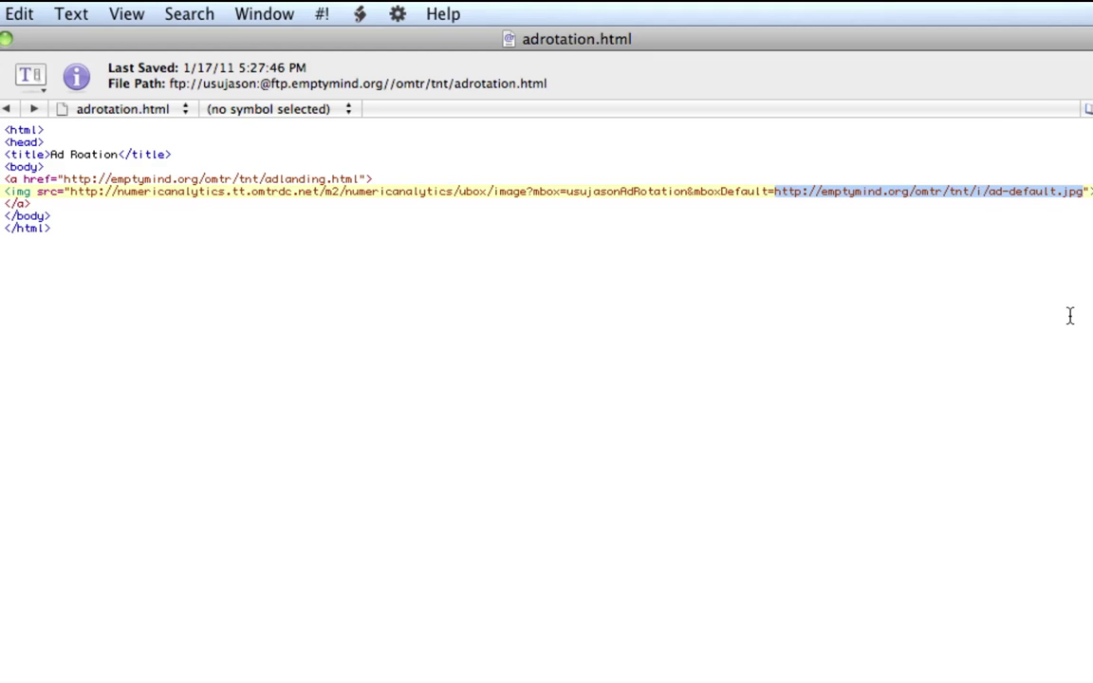
left_click(48, 204)
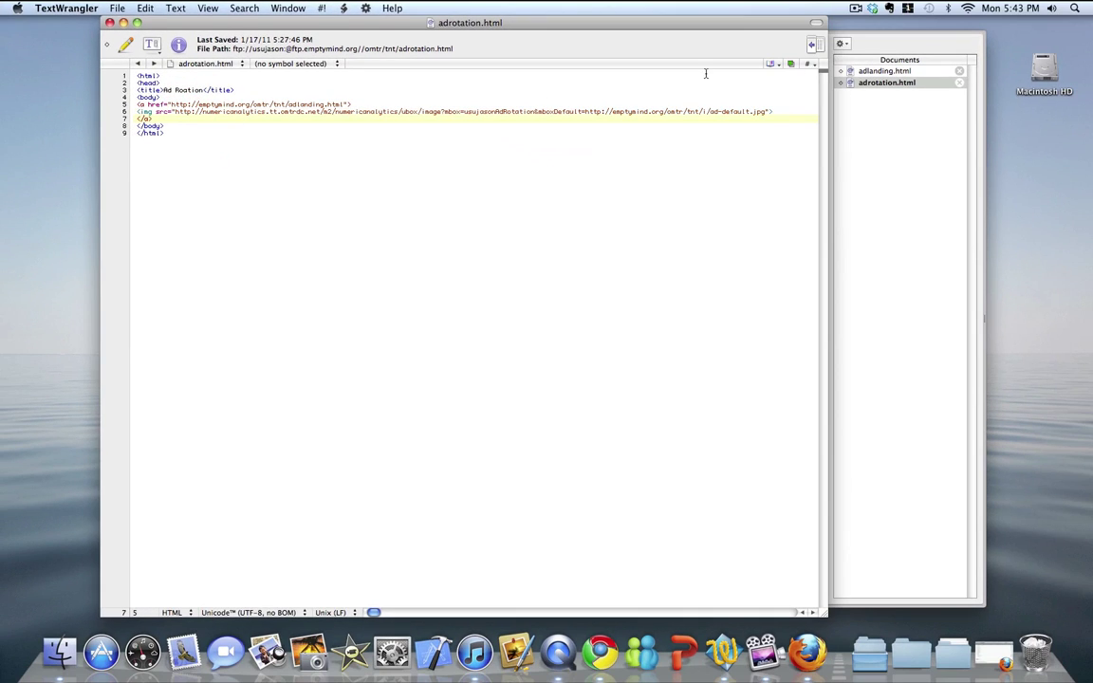
- Review adlanding.html's mboxDefault div and mboxCreate script, then minimise TextWrangler
left_click(884, 71)
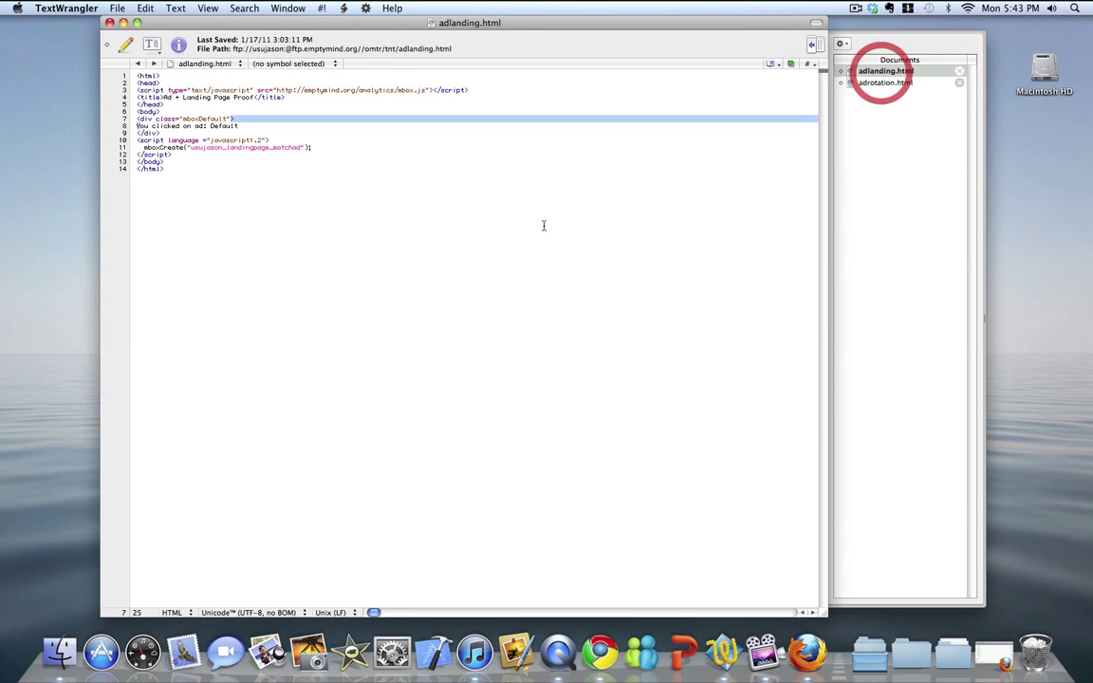
left_click(262, 134)
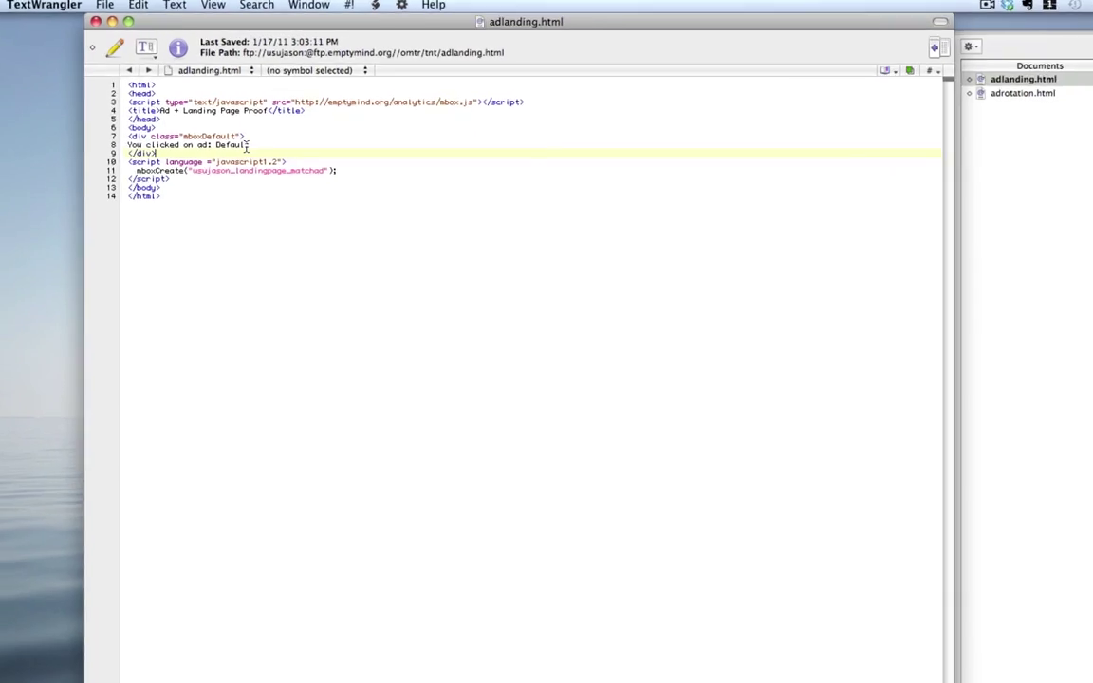
left_click(238, 126)
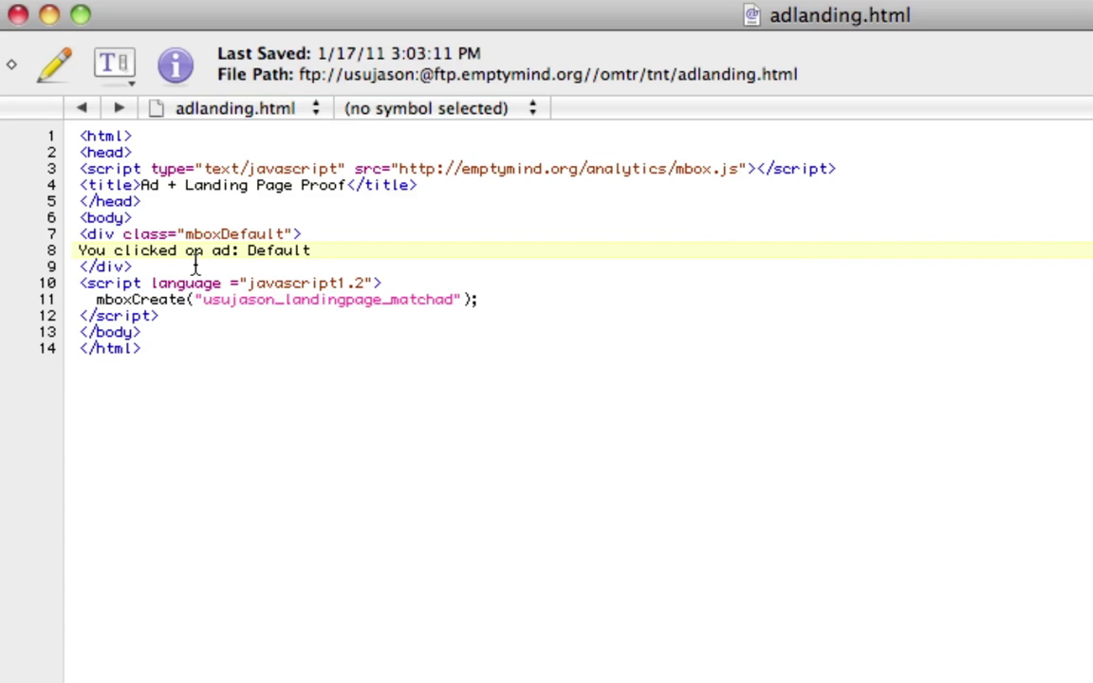
left_click_drag(81, 234, 183, 319)
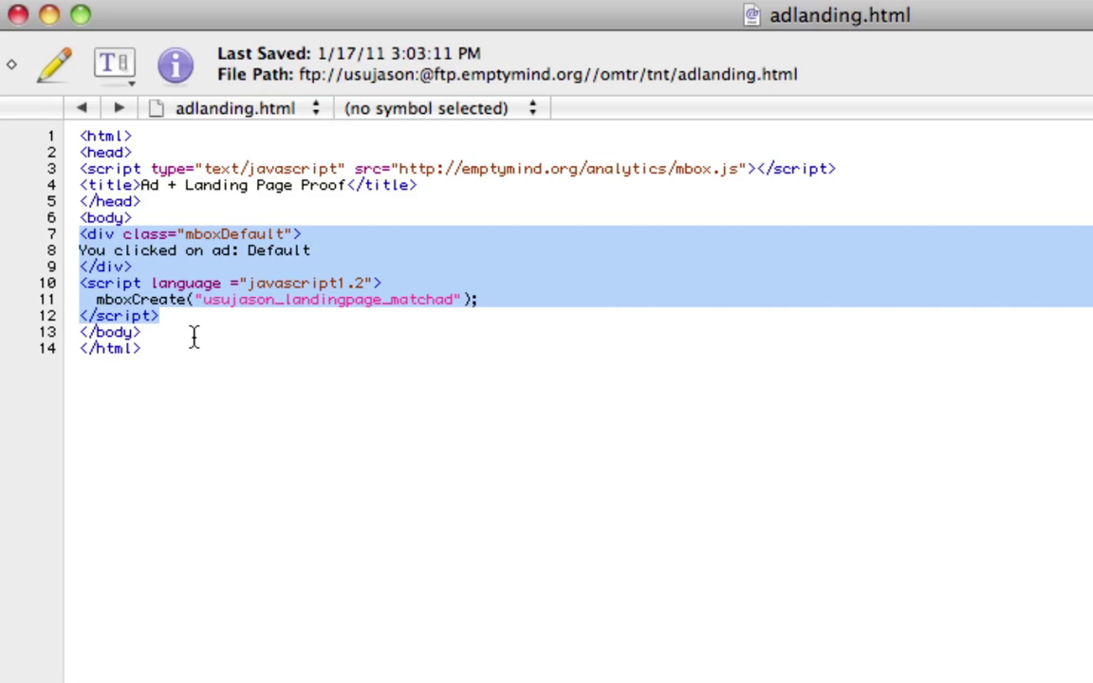
left_click(178, 315)
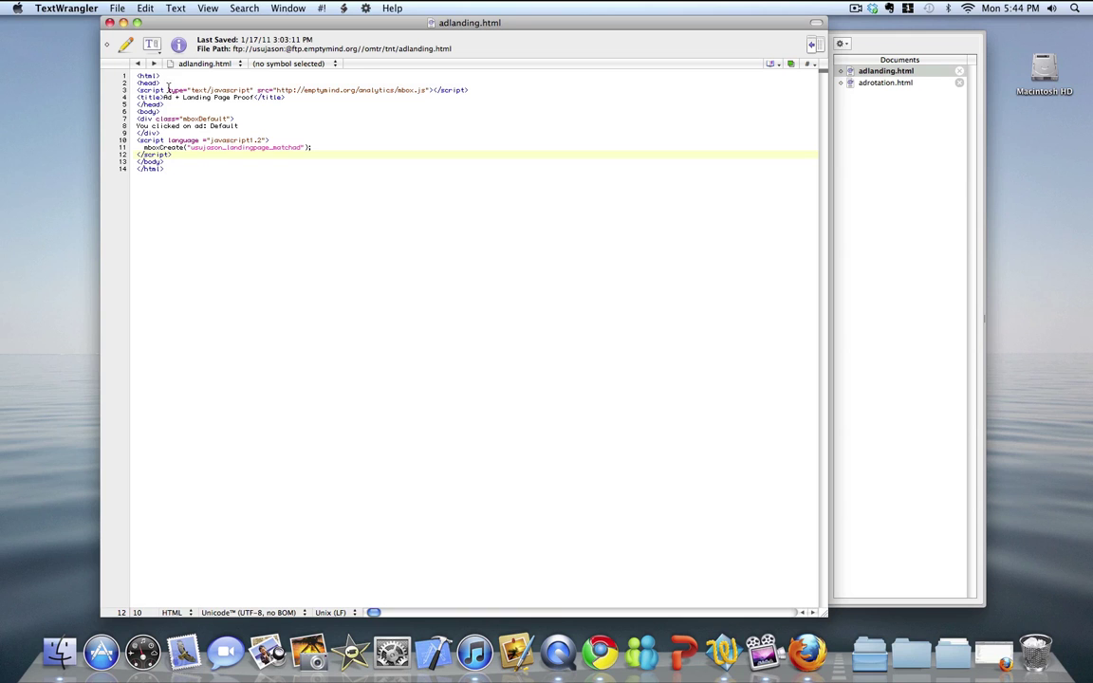
left_click(124, 22)
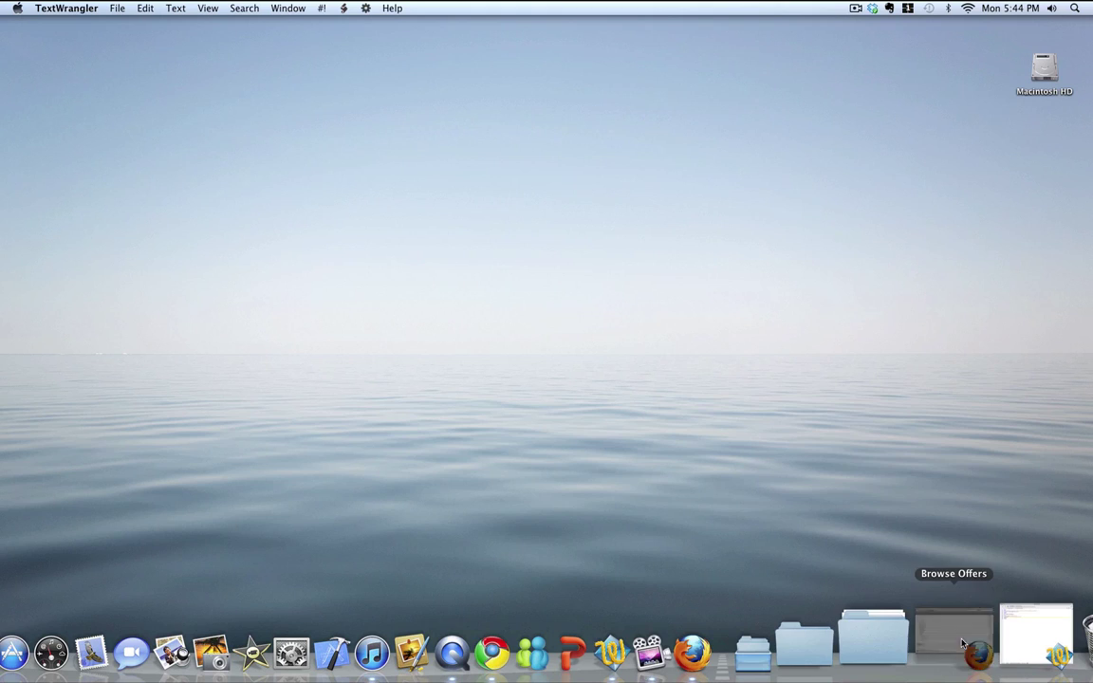
- Check that the Ad-Treatment 1 offer points to ad-treatment1.jpg, then return to Browse Offers
left_click(987, 631)
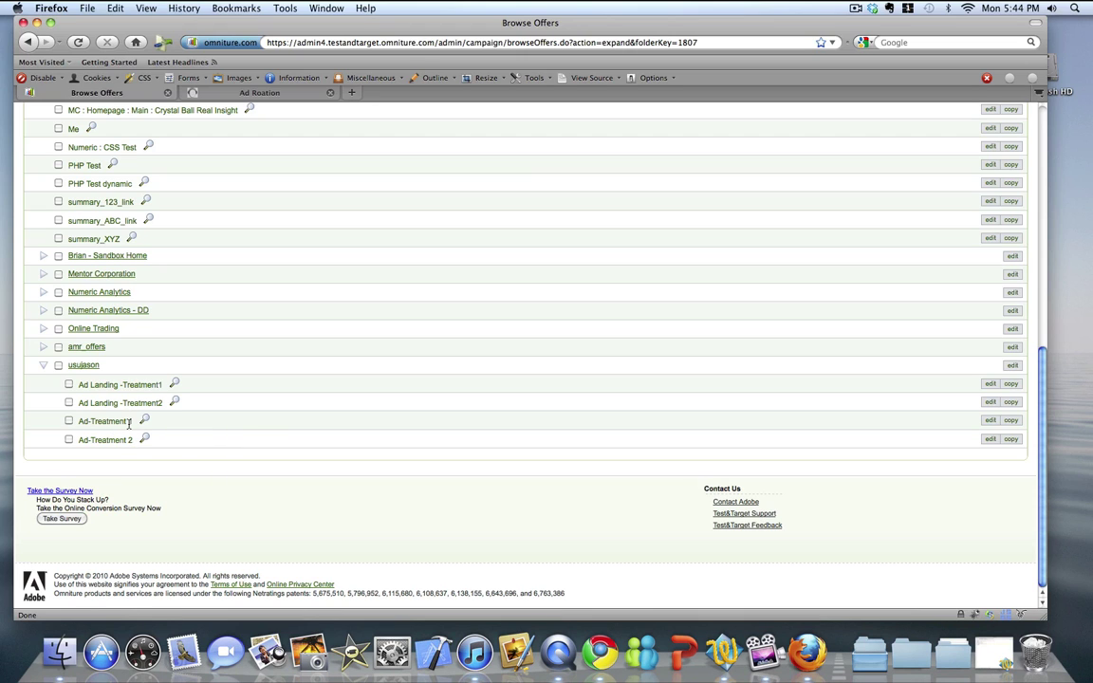
left_click(989, 421)
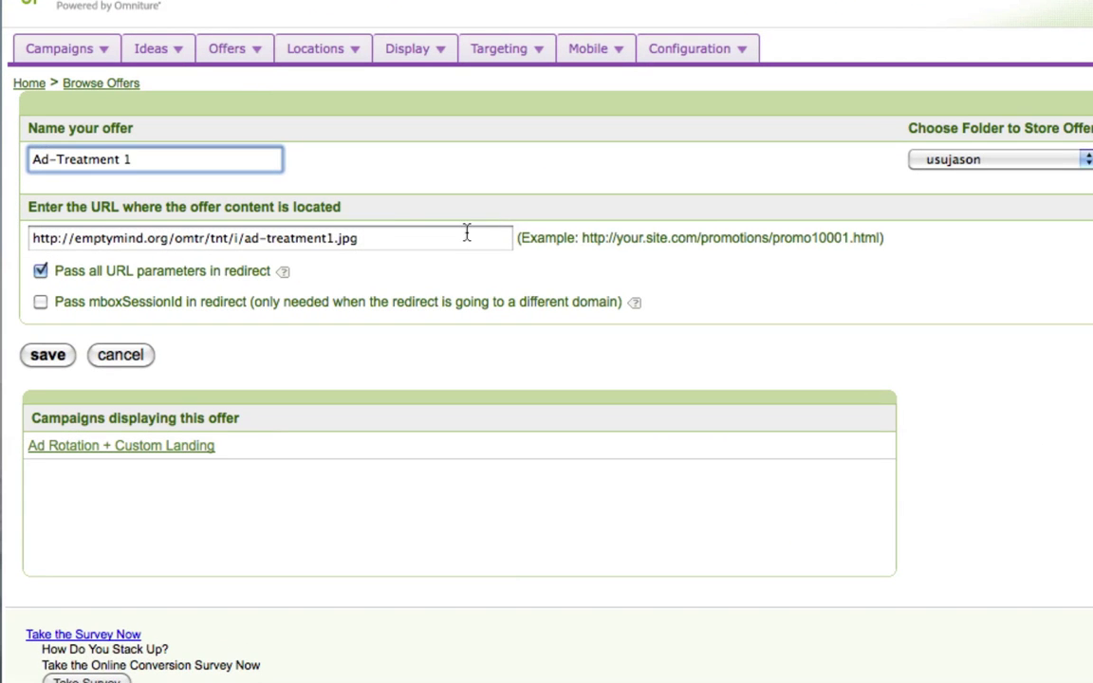
left_click(390, 236)
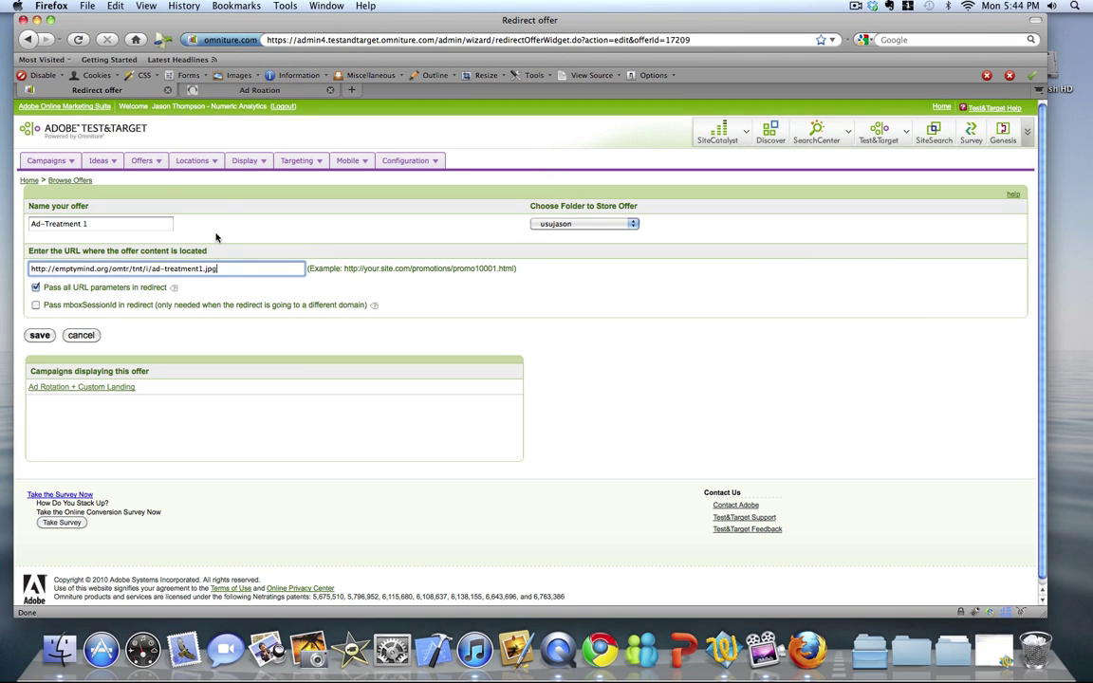
left_click(27, 40)
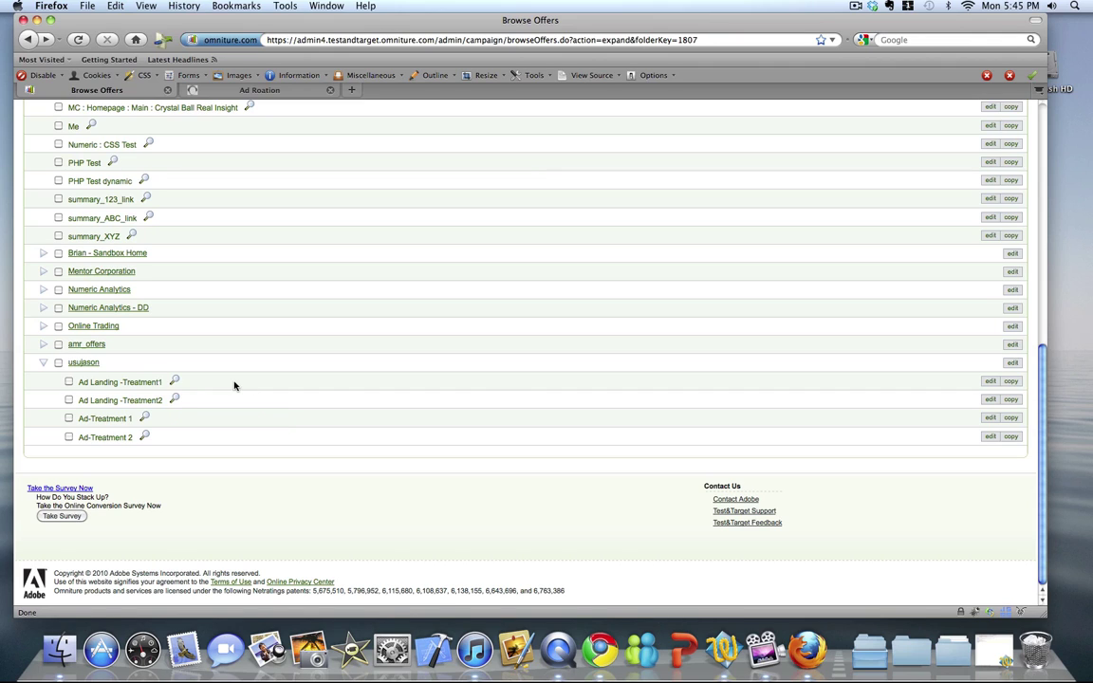
- Open the Ad Landing -Treatment1 offer to view its HTML, 'You clicked on ad: Ad Treatment 1'
left_click(990, 381)
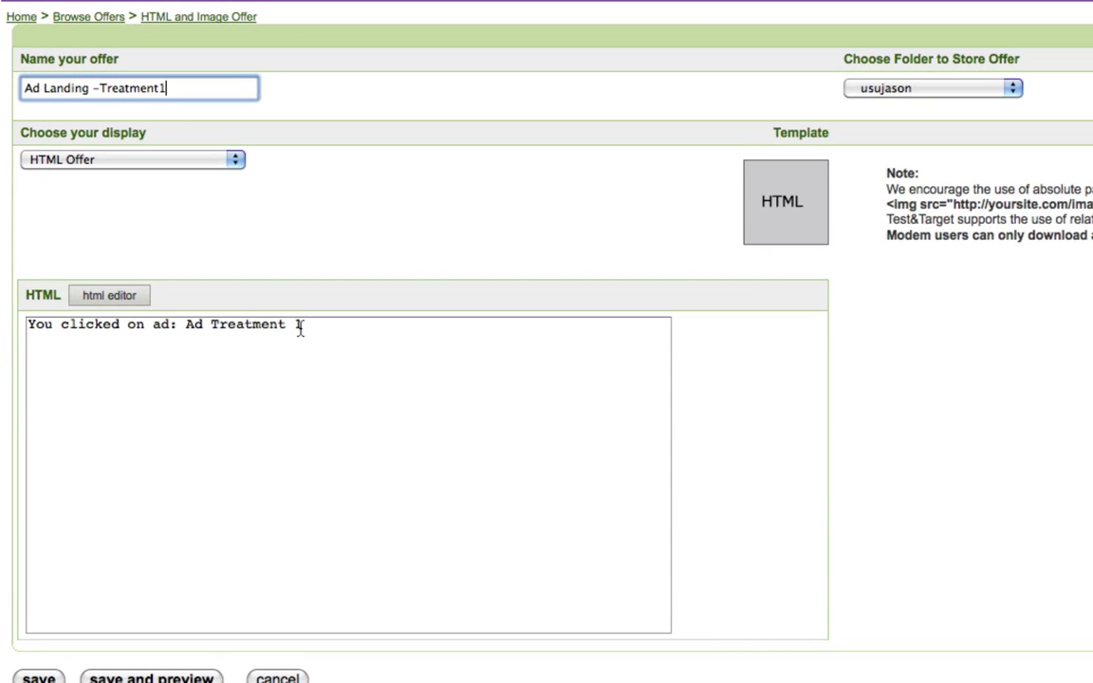
left_click(217, 369)
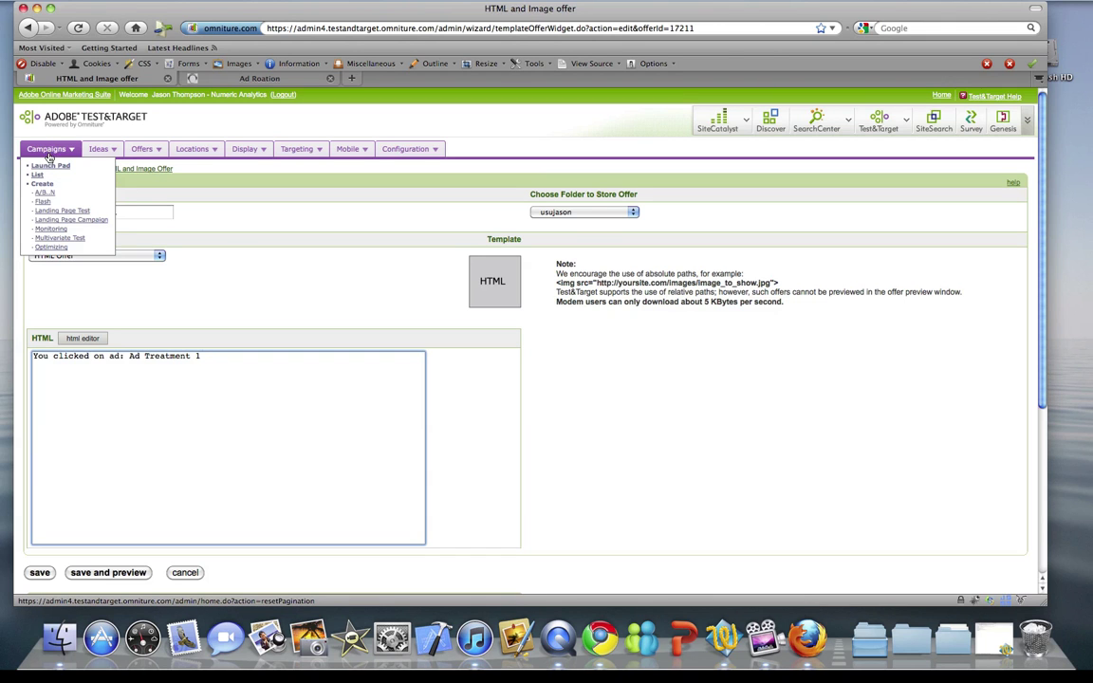
- Open the Ad Rotation + Custom Landing campaign in edit mode to view its locations and experiences
left_click(49, 149)
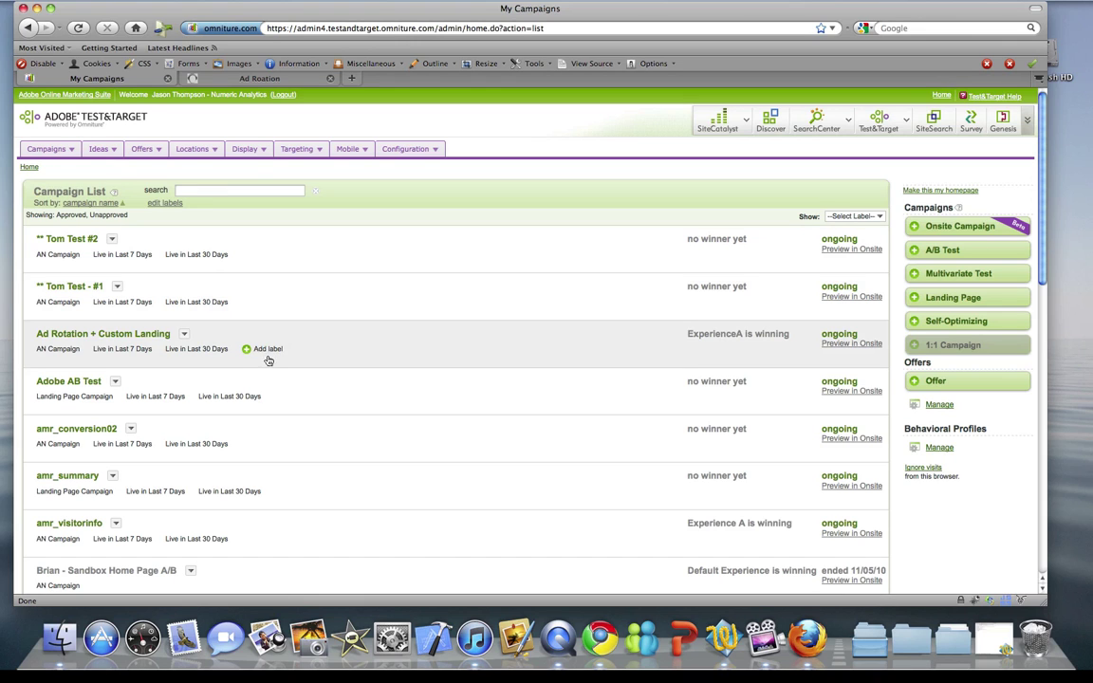
mouse_move(144, 337)
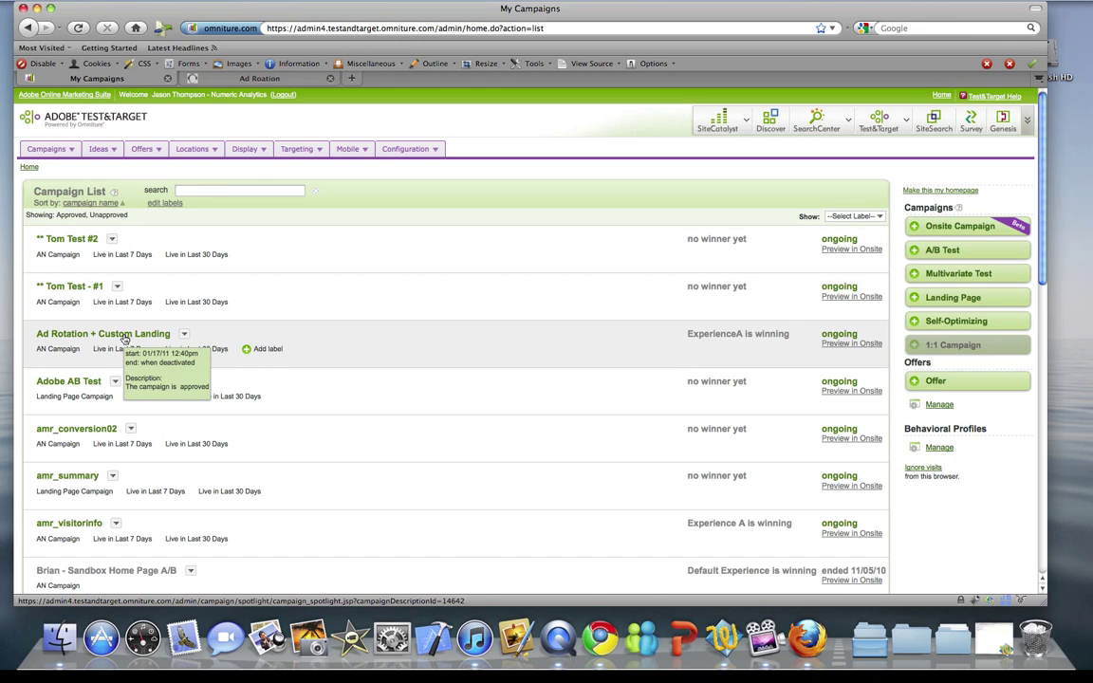
left_click(117, 337)
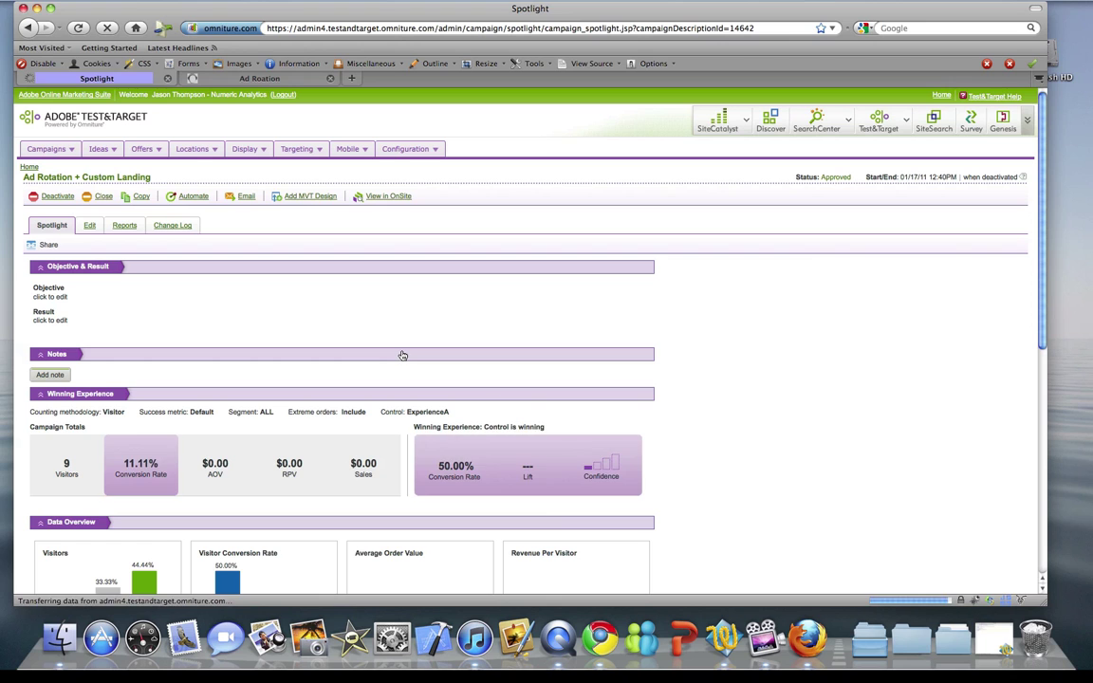
left_click(89, 225)
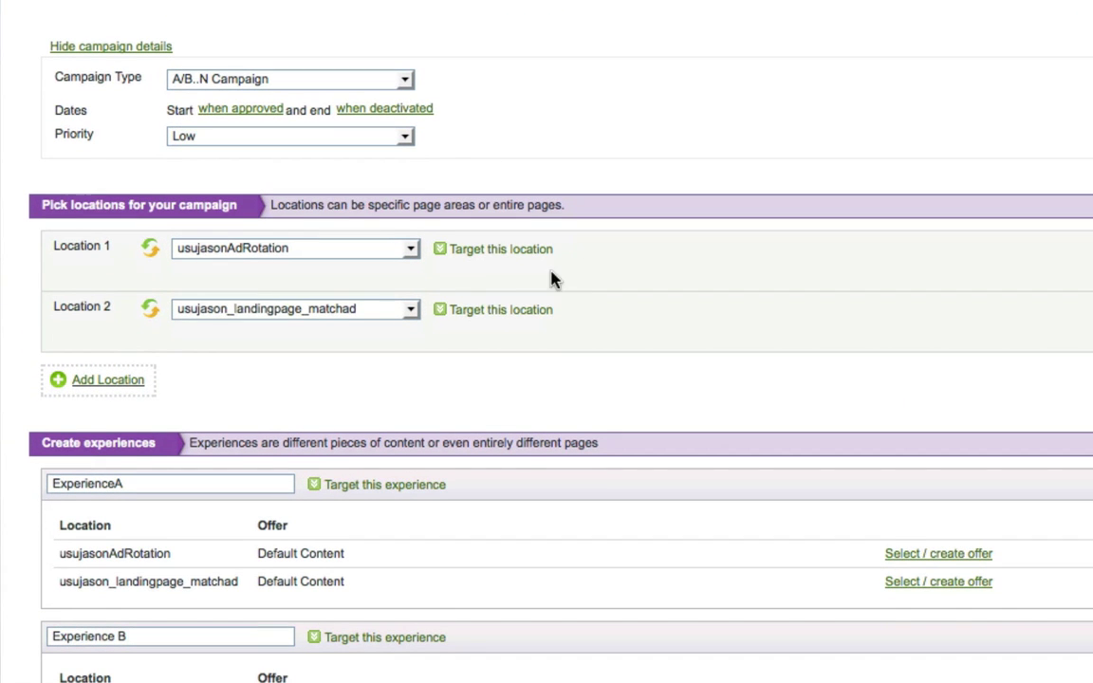
left_click(86, 261)
left_click(86, 330)
scroll(546, 341, "down", 5)
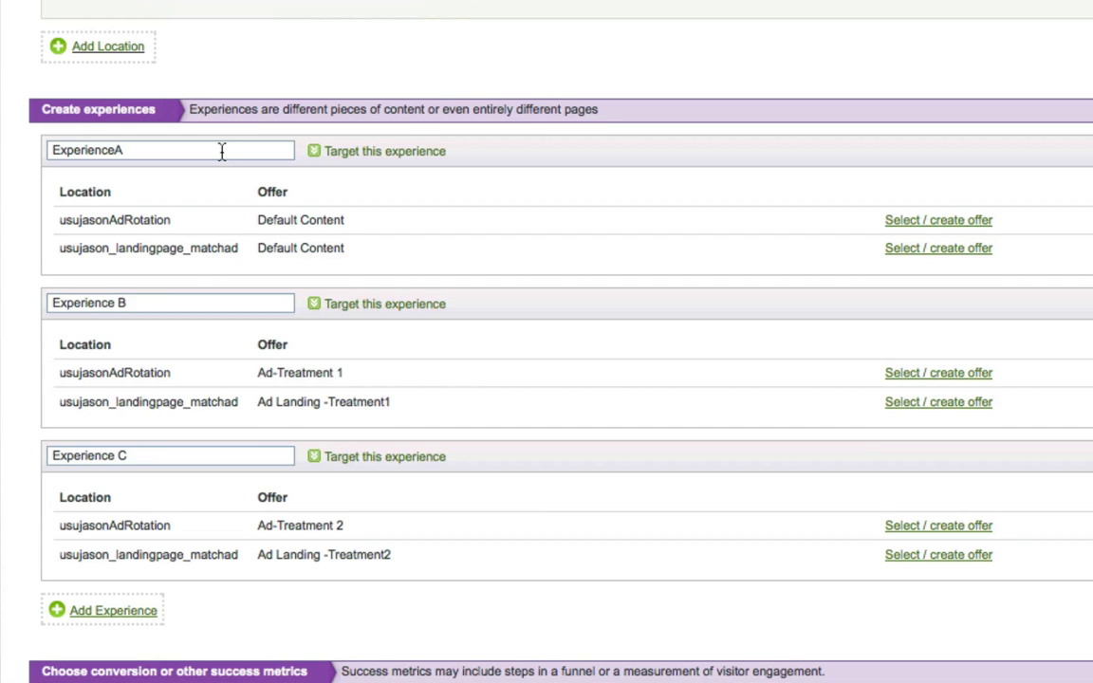
left_click(225, 307)
left_click(206, 453)
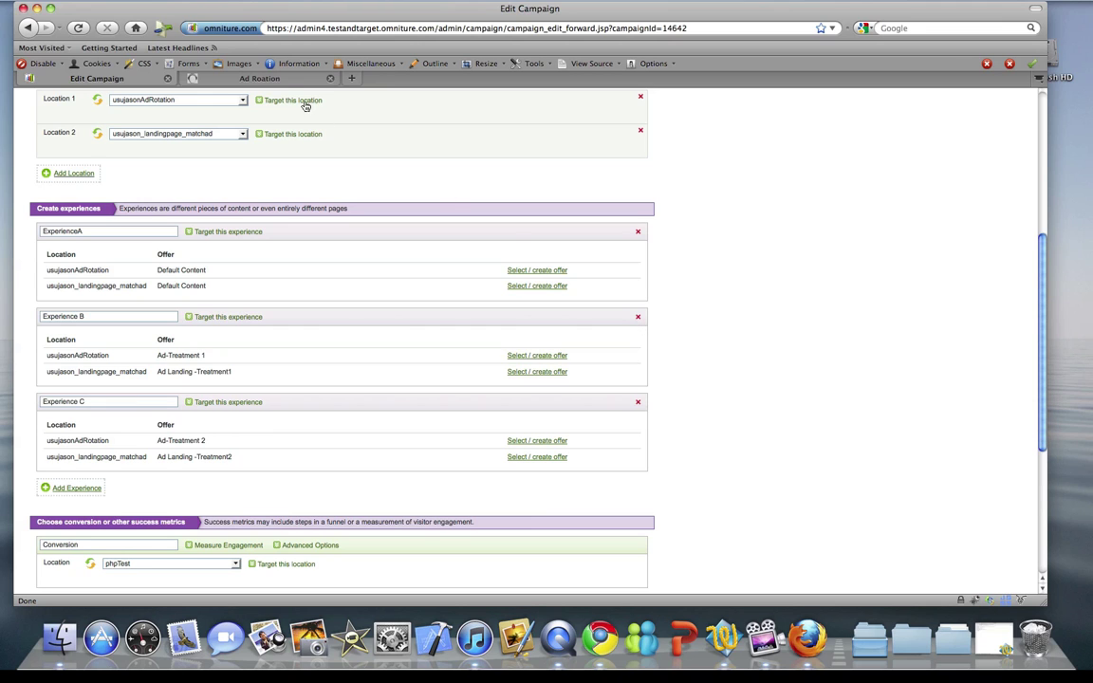
- On the Ad Roation page, follow the Treatment 2 ad to its 'Treatment 2' landing page
left_click(260, 78)
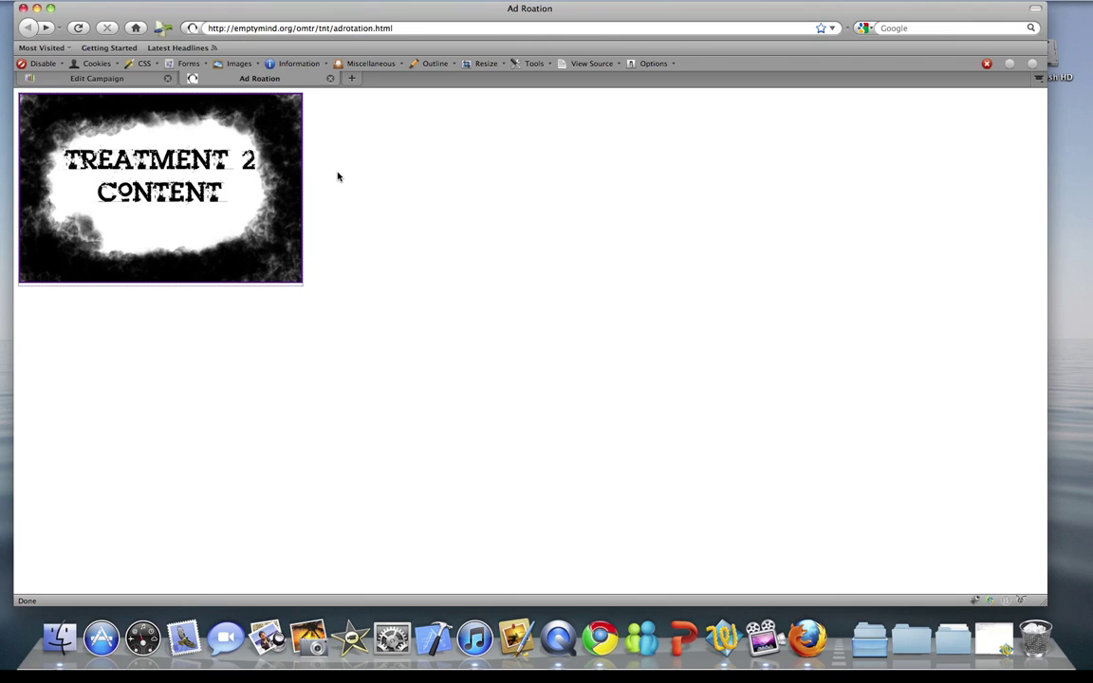
left_click(232, 175)
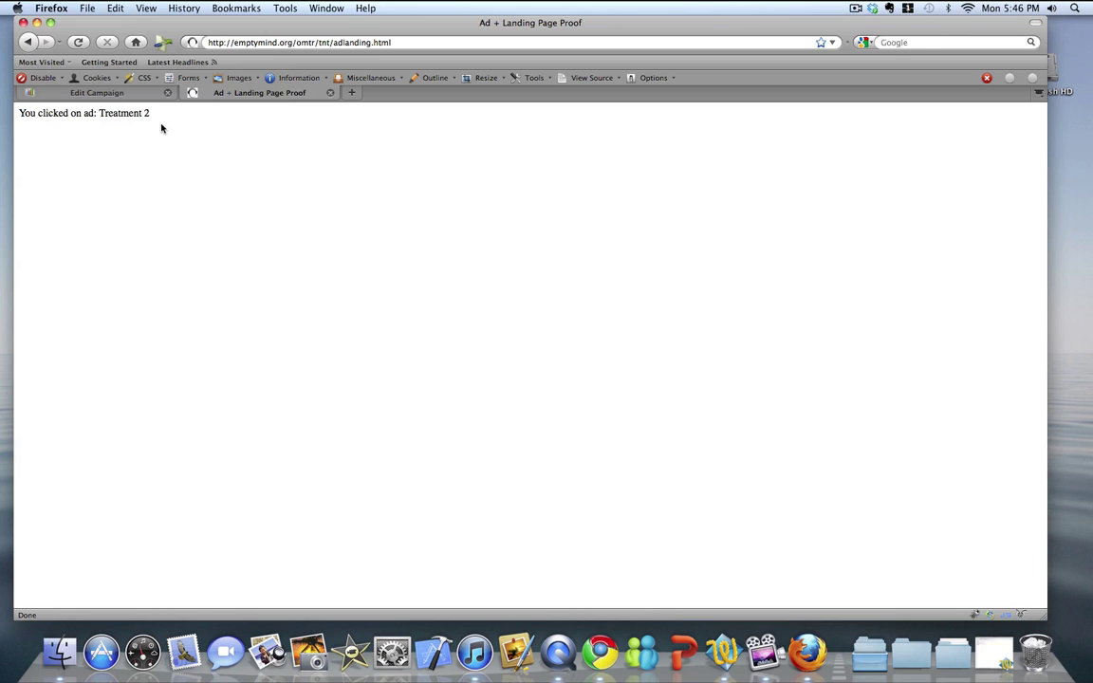
left_click(285, 8)
- Clear cookies and cache, return to the ad rotation page and reload it
left_click(327, 204)
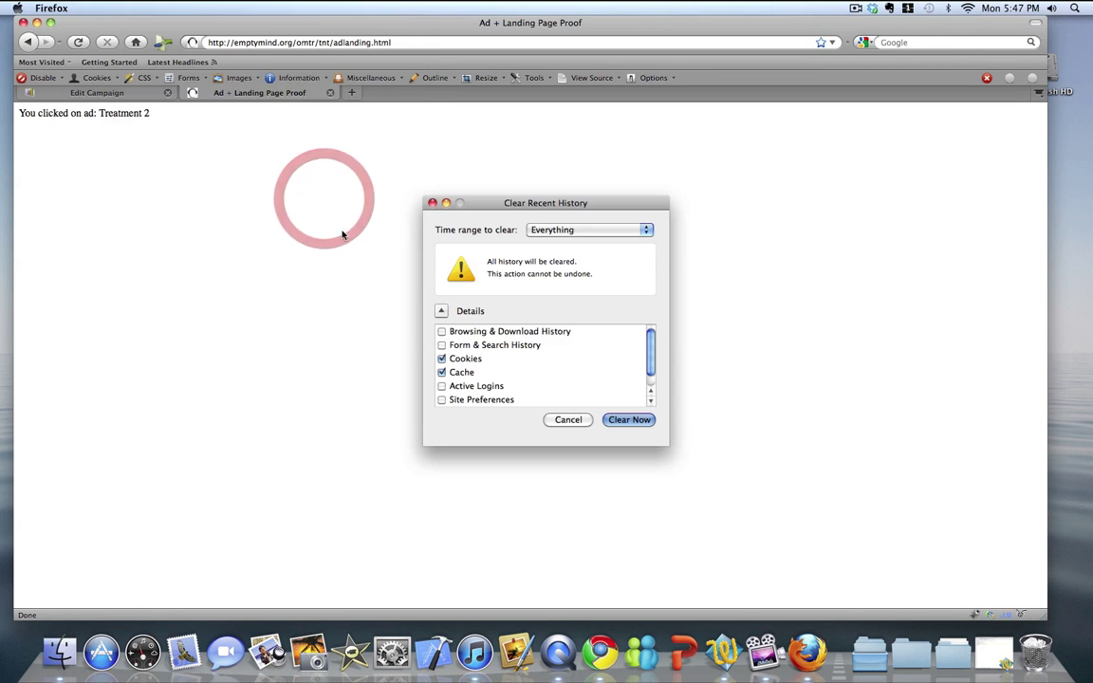
left_click(629, 419)
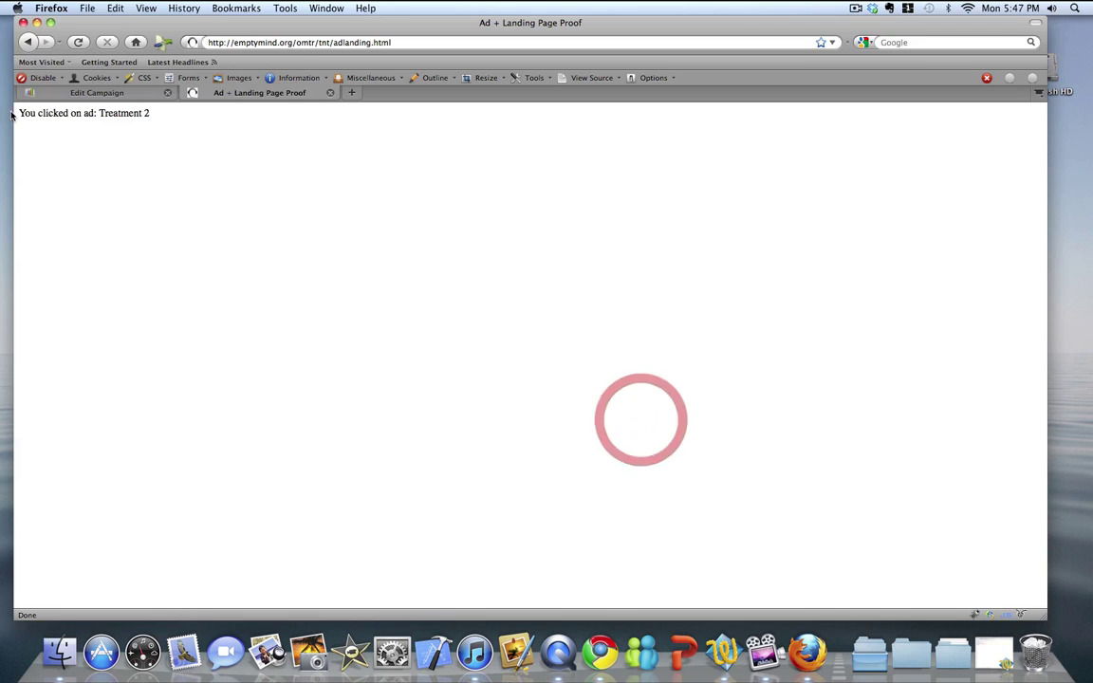
left_click(28, 42)
left_click(214, 42)
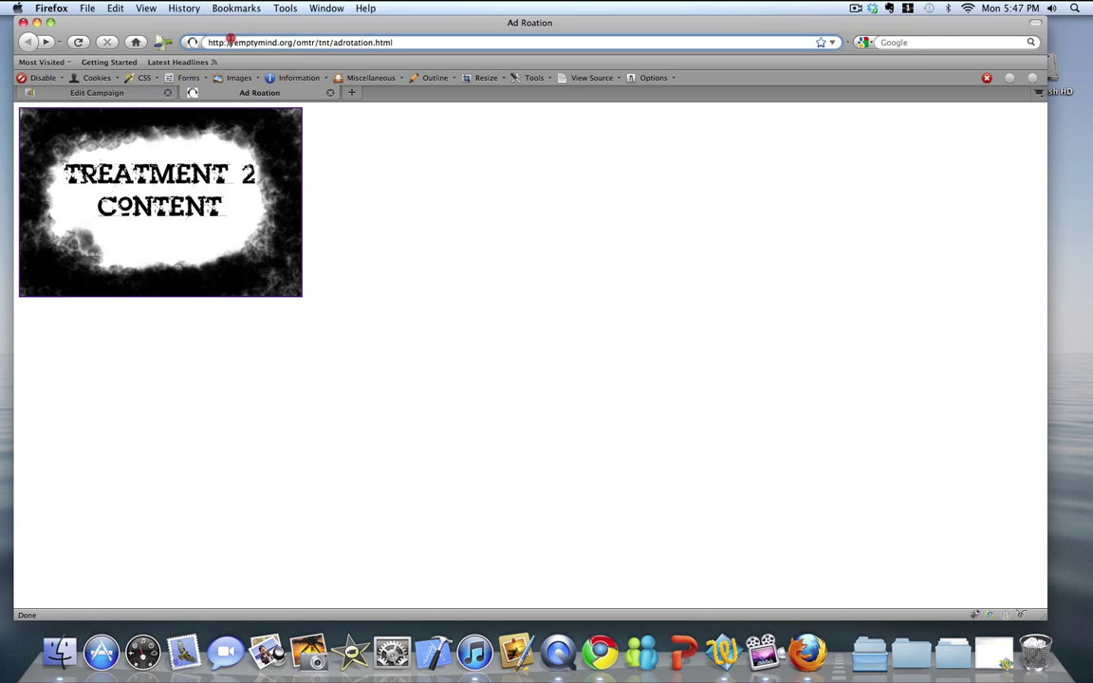
key("Return")
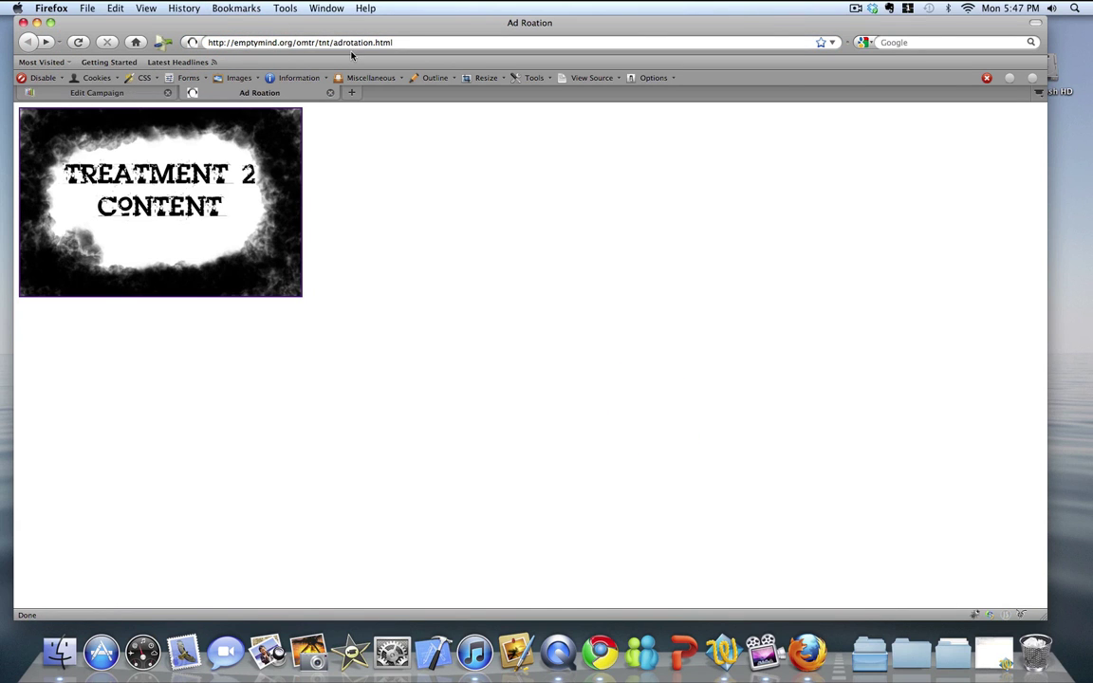
- Clear history again, reload for a new ad, and follow the Default ad to its landing page
left_click(285, 7)
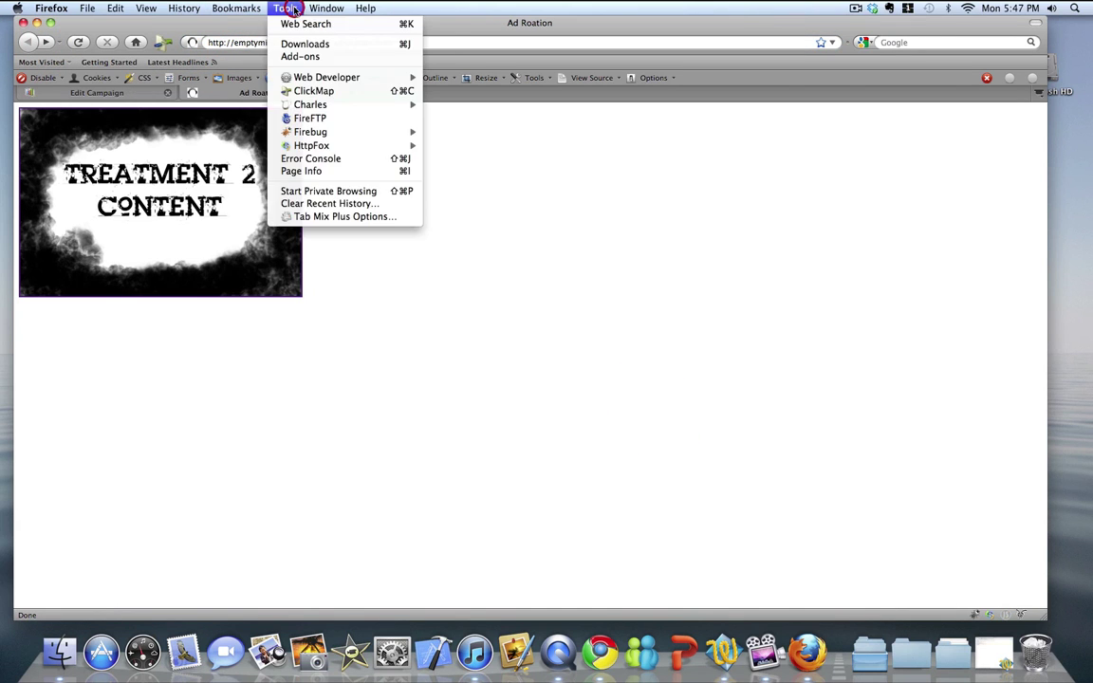
left_click(332, 203)
left_click(624, 417)
left_click(302, 42)
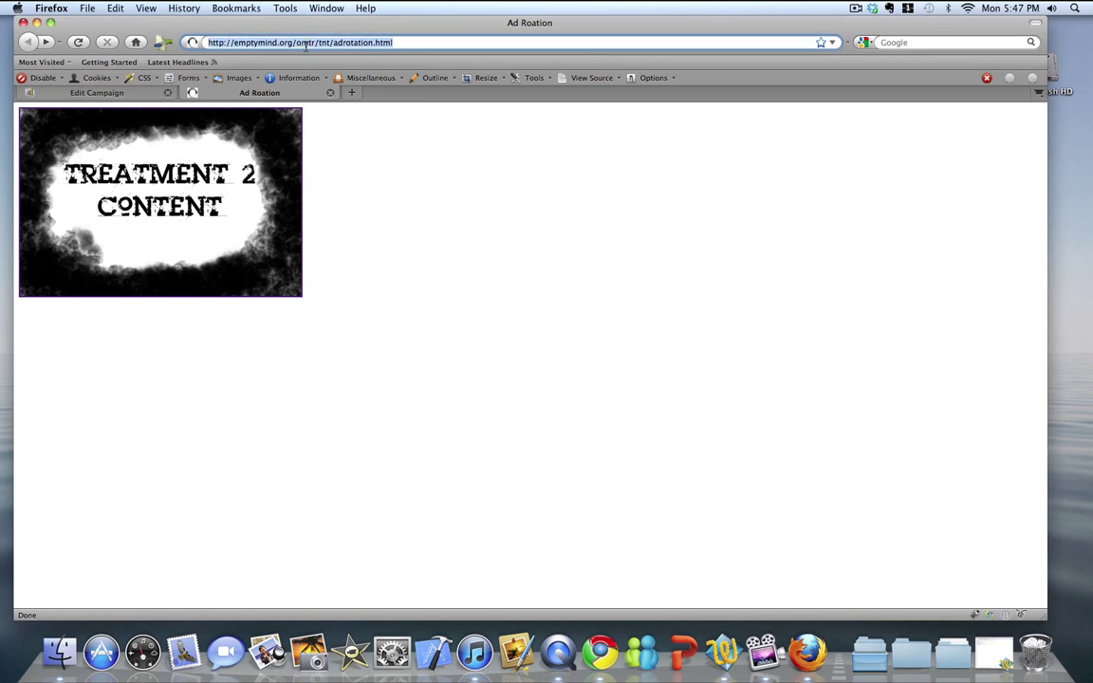
key("Return")
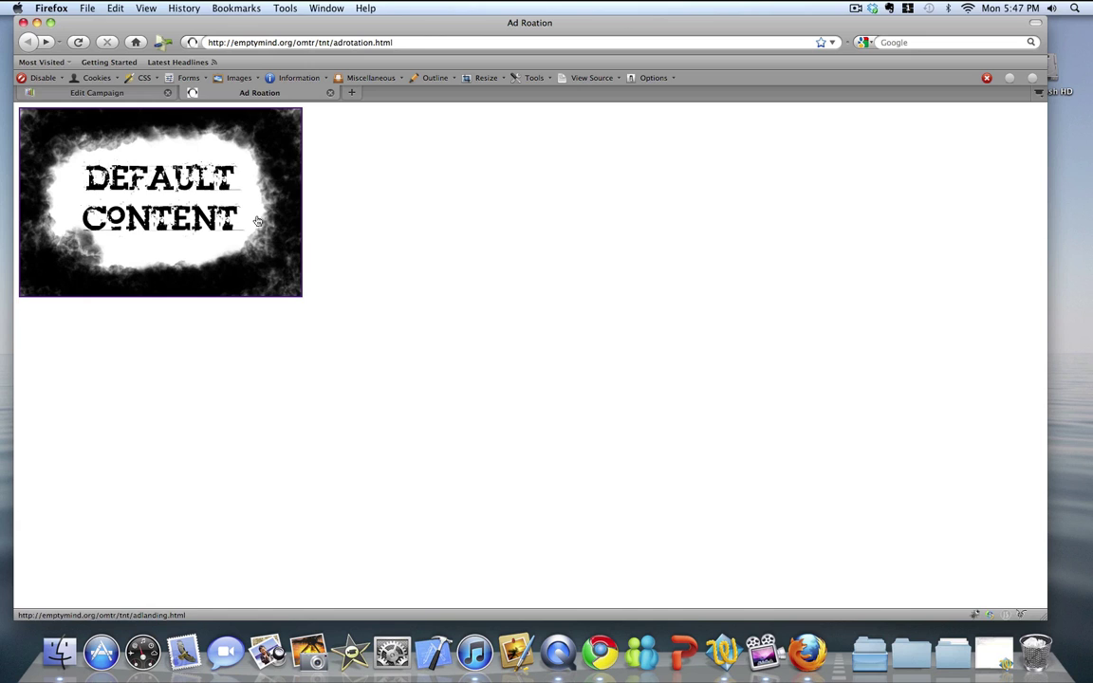
left_click(190, 216)
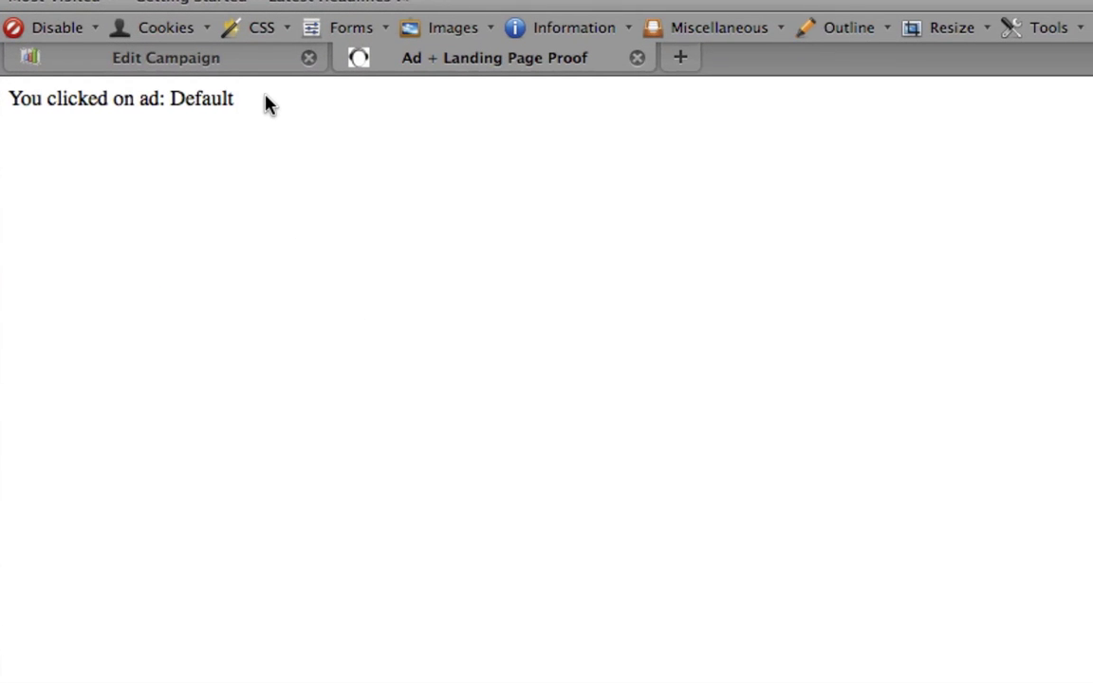